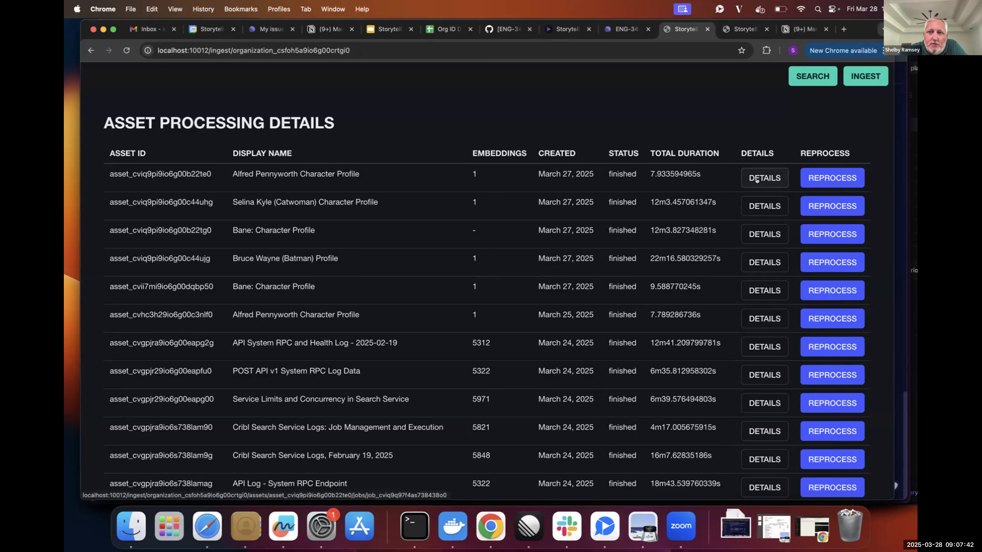
Open the processing details of the first Alfred Pennyworth Character Profile asset and examine the job's overview timestamps and duration.
{"action": "left_click", "coordinate": [757, 180]}
{"action": "scroll", "coordinate": [454, 335], "scroll_direction": "down", "scroll_amount": 2}
{"action": "scroll", "coordinate": [347, 271], "scroll_direction": "up", "scroll_amount": 2}
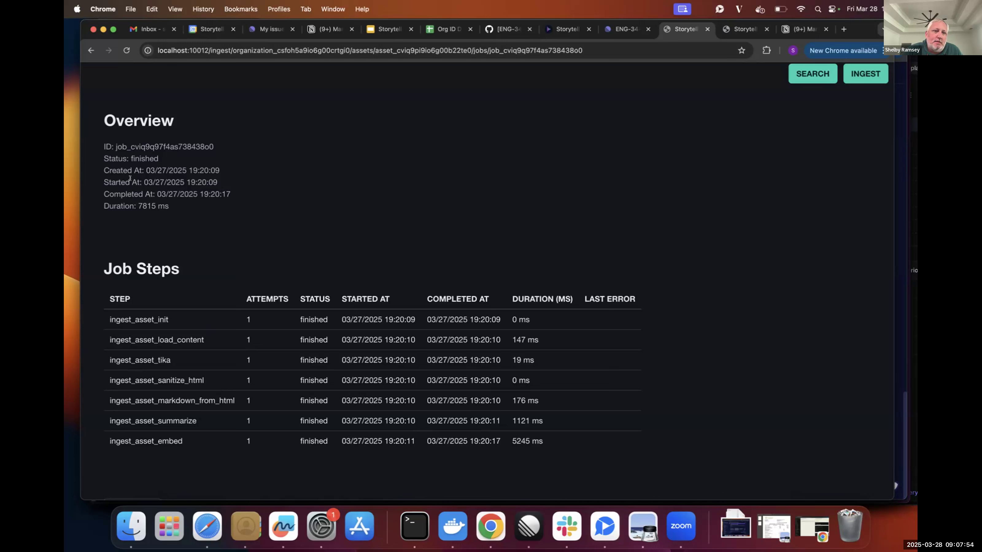
{"action": "left_click_drag", "start_coordinate": [104, 171], "coordinate": [144, 183]}
{"action": "left_click", "coordinate": [145, 184]}
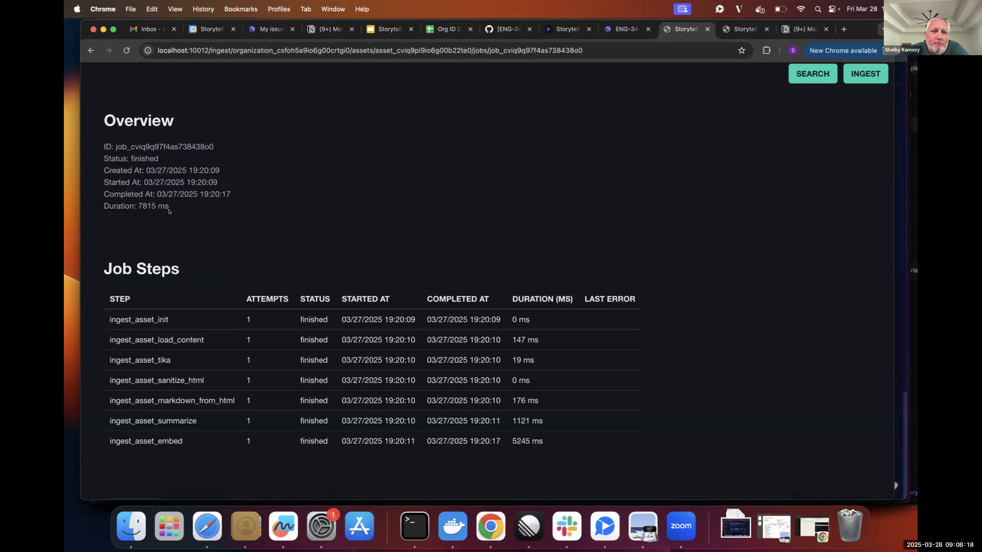
{"action": "double_click", "coordinate": [115, 182]}
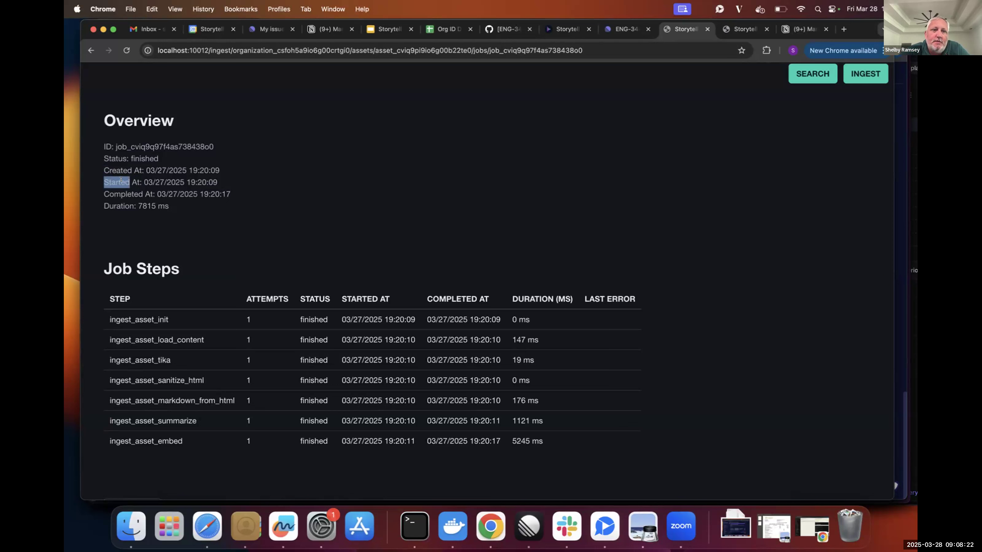
{"action": "left_click", "coordinate": [130, 185]}
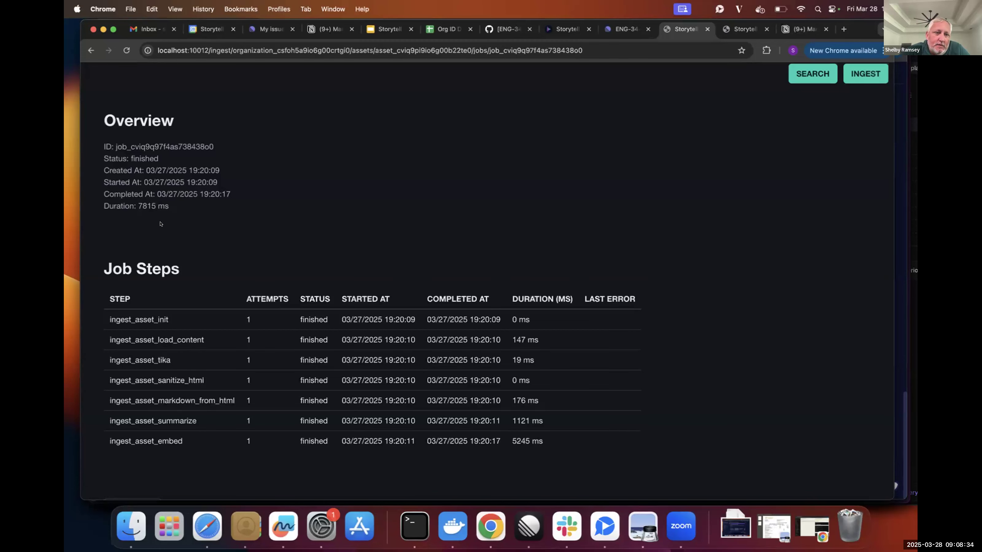
Open the ingest job's raw JSON and skim its assets, assetsToKeep and steps sections.
{"action": "scroll", "coordinate": [238, 298], "scroll_direction": "down", "scroll_amount": 2}
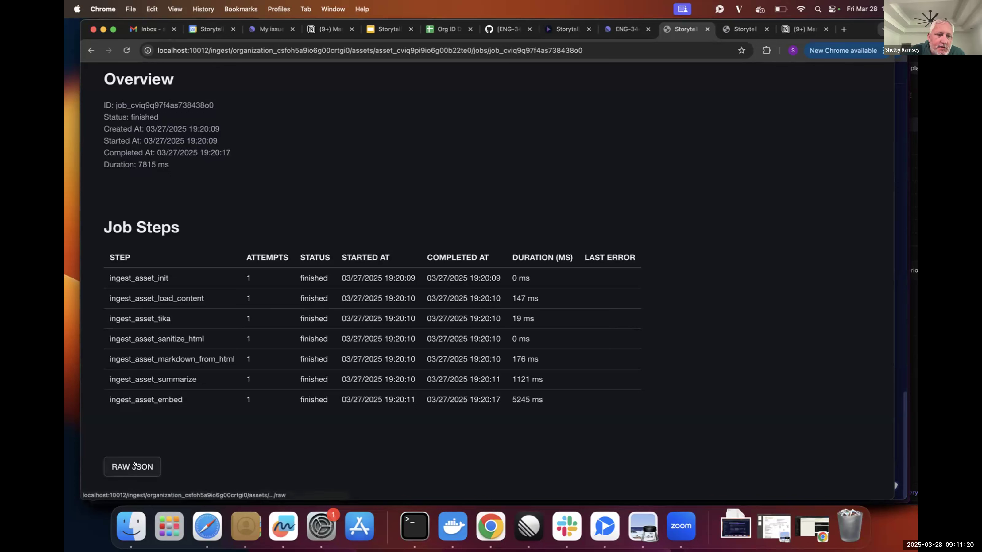
{"action": "left_click", "coordinate": [148, 464]}
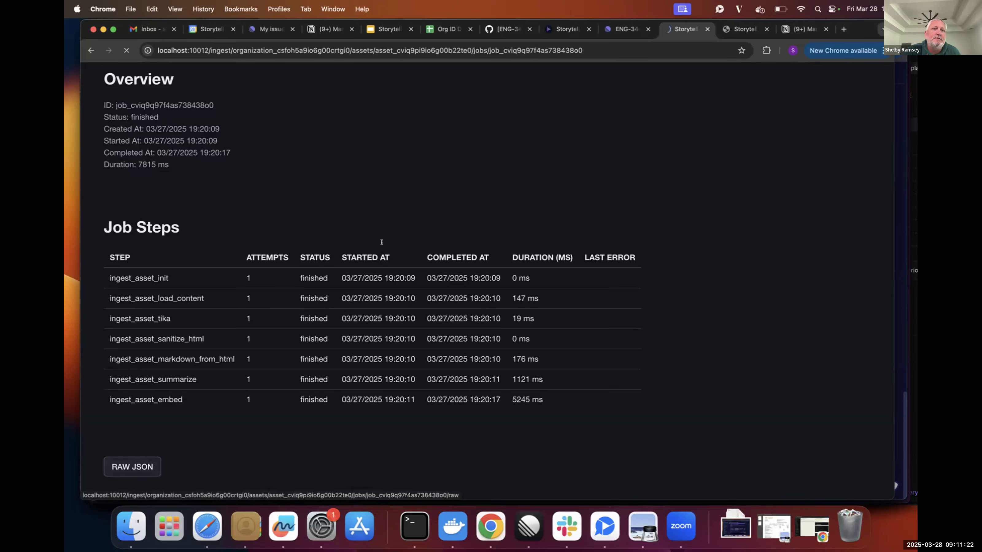
{"action": "scroll", "coordinate": [421, 306], "scroll_direction": "down", "scroll_amount": 1}
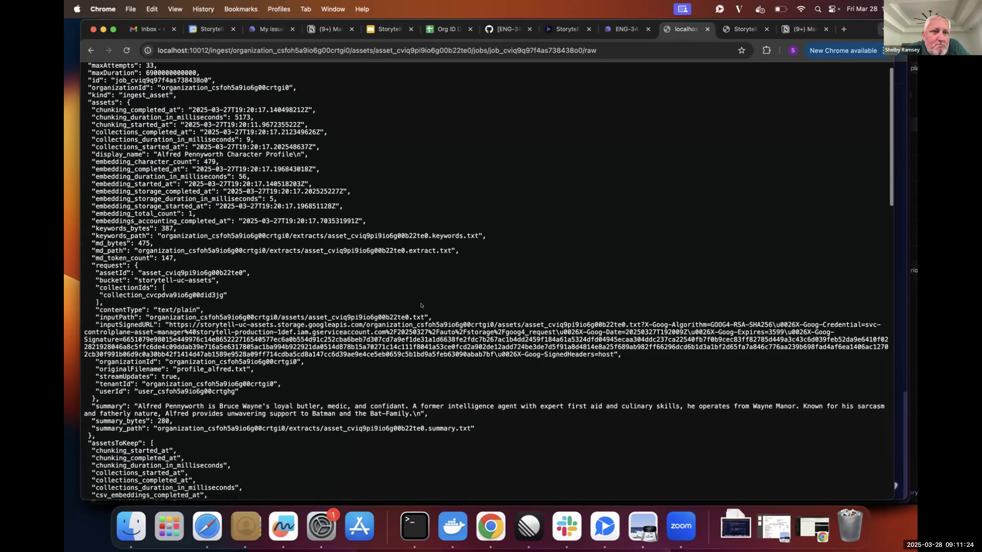
{"action": "scroll", "coordinate": [422, 306], "scroll_direction": "down", "scroll_amount": 3}
{"action": "scroll", "coordinate": [421, 367], "scroll_direction": "down", "scroll_amount": 15}
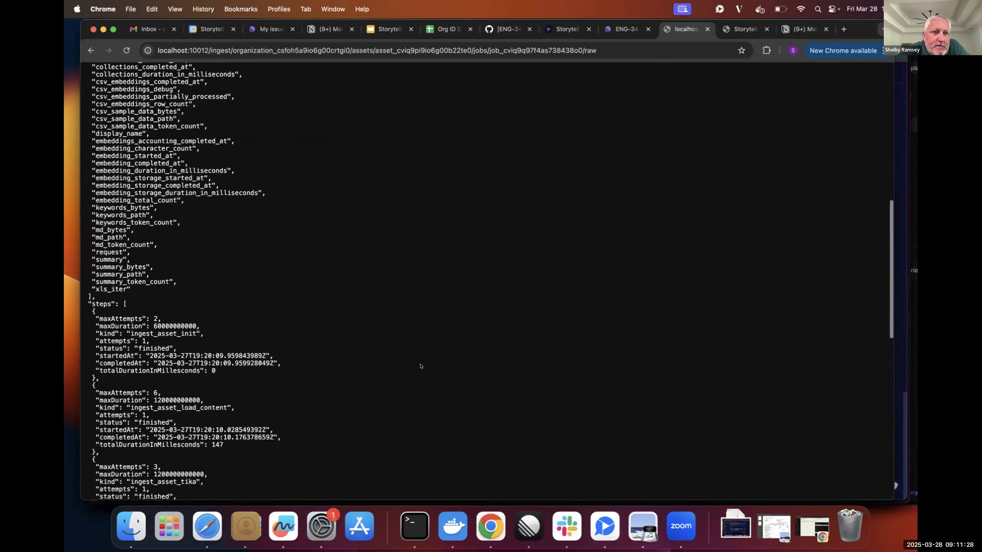
{"action": "scroll", "coordinate": [420, 366], "scroll_direction": "up", "scroll_amount": 6}
{"action": "scroll", "coordinate": [214, 220], "scroll_direction": "up", "scroll_amount": 12}
Highlight the entries of the JSON assets block from chunking_completed_at through the request object, then clear the highlight.
{"action": "left_click_drag", "start_coordinate": [91, 124], "coordinate": [278, 408]}
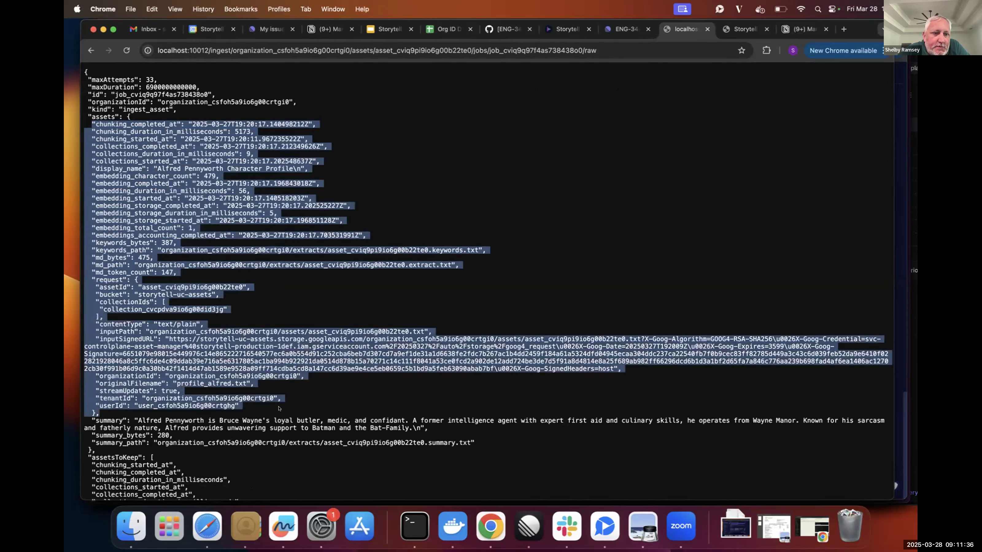
{"action": "left_click", "coordinate": [326, 297]}
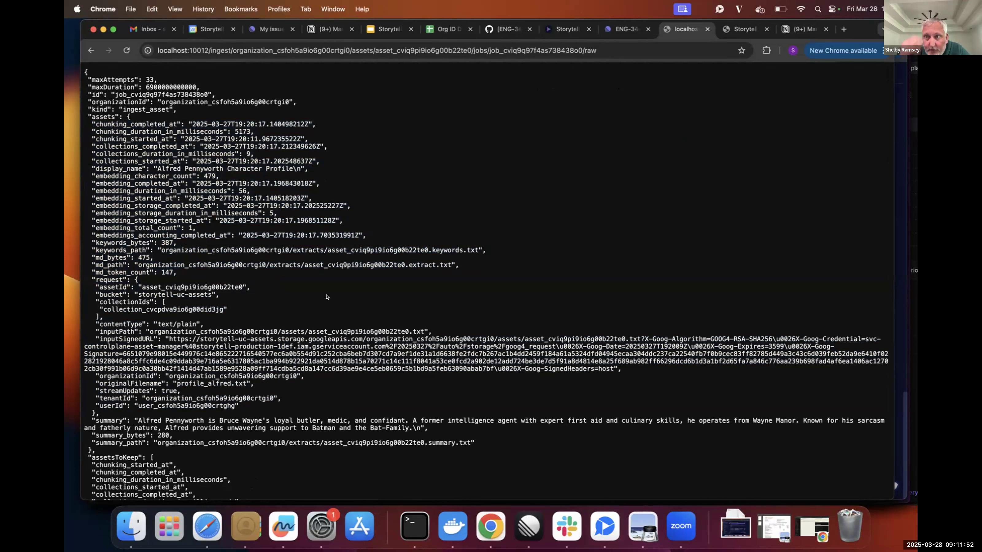
{"action": "scroll", "coordinate": [487, 282], "scroll_direction": "down", "scroll_amount": 1}
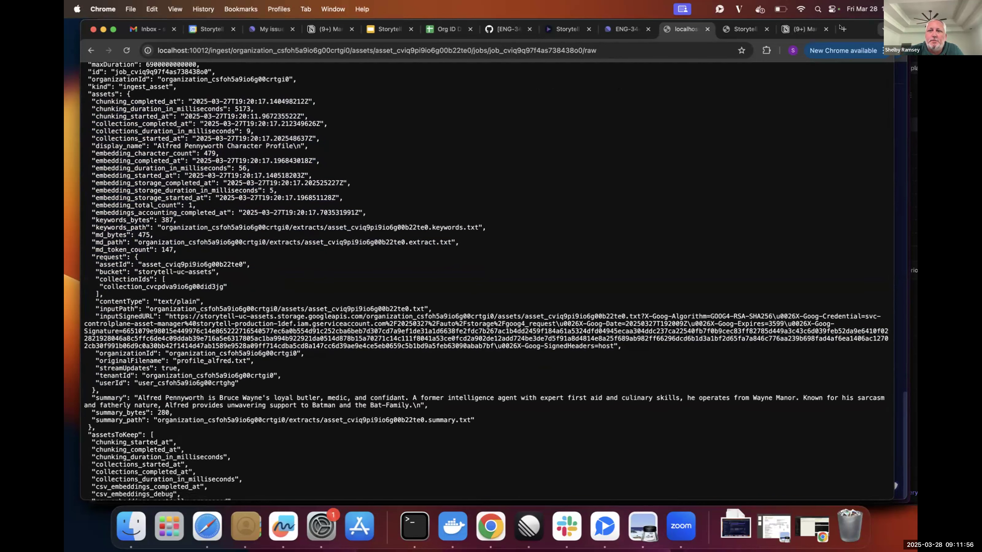
In a new browser tab, go to github.com/Storytell-ai/storytell-ai-platform/pulls and switch to the repository's code.
{"action": "left_click", "coordinate": [842, 28]}
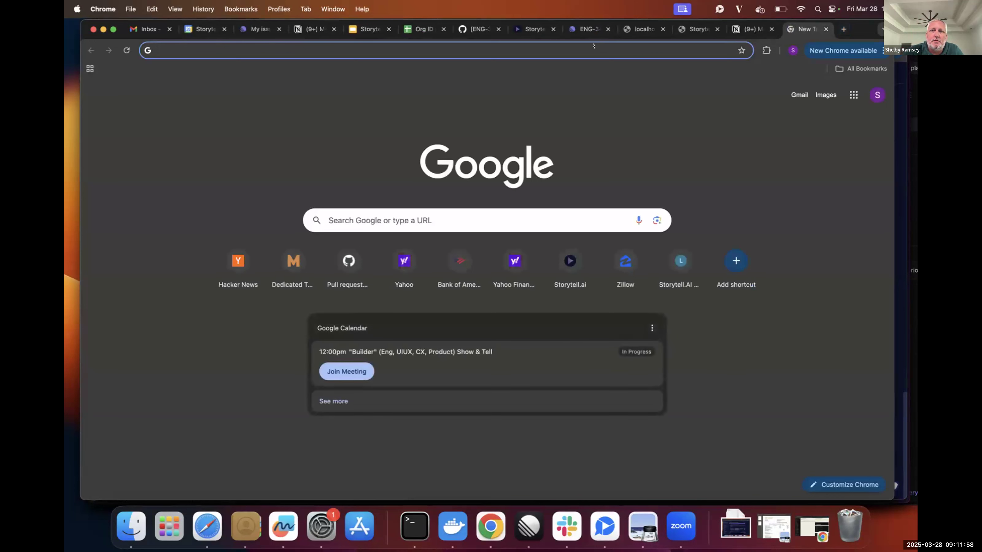
{"action": "left_click", "coordinate": [593, 48]}
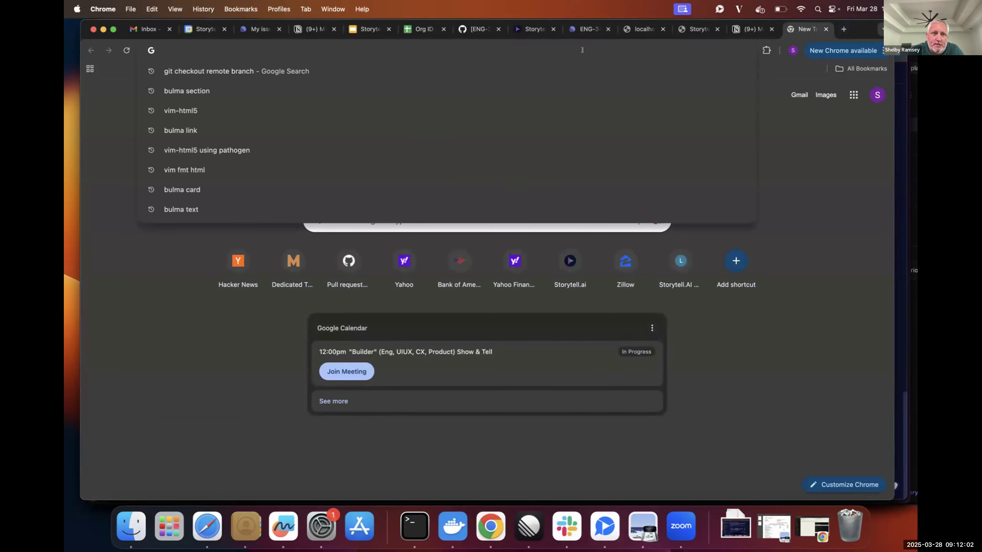
{"action": "type", "text": "github.com/Storytell-ai/storytell-ai-platform/pulls"}
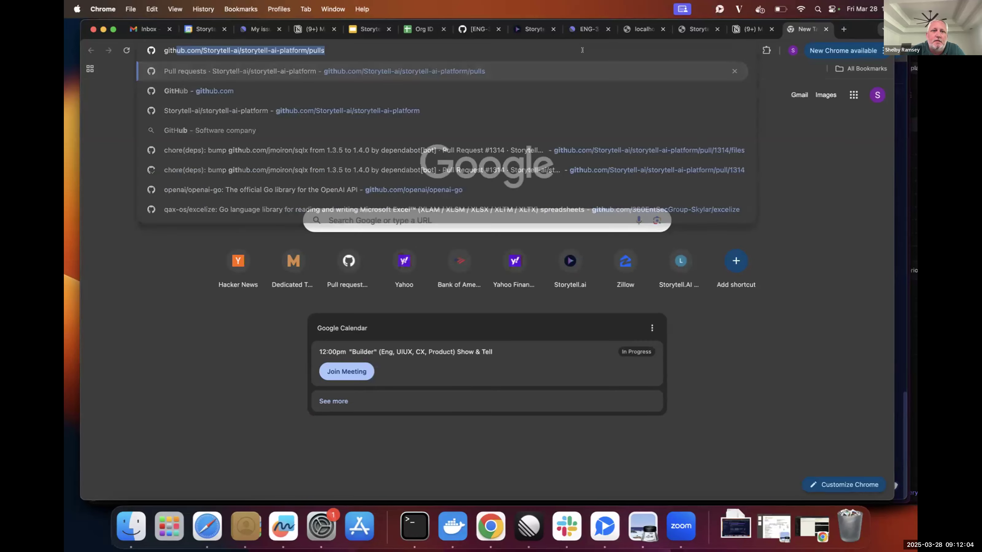
{"action": "key", "text": "Return"}
{"action": "left_click", "coordinate": [107, 101]}
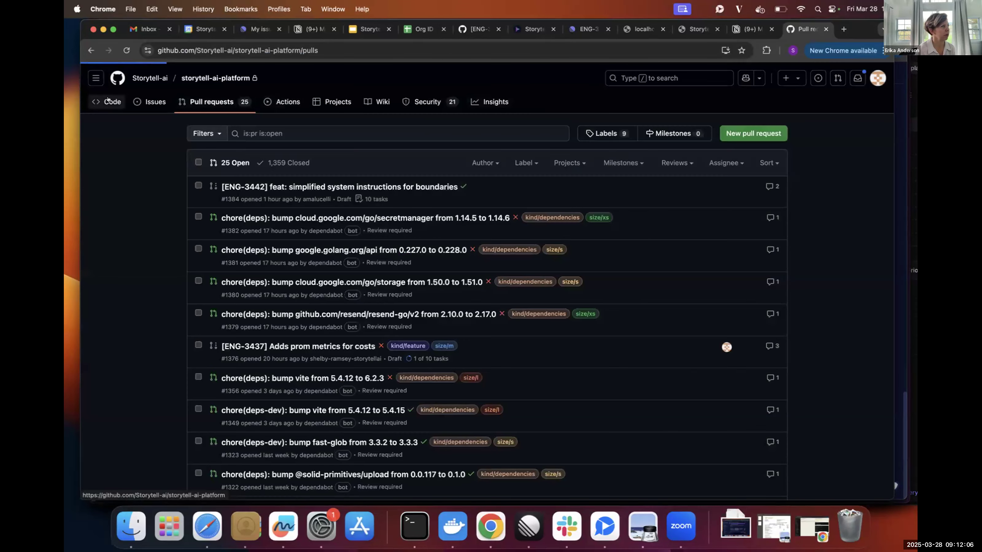
Browse the repository to pkg/go/domains/assets/ingest and open assets.go.
{"action": "scroll", "coordinate": [218, 365], "scroll_direction": "down", "scroll_amount": 3}
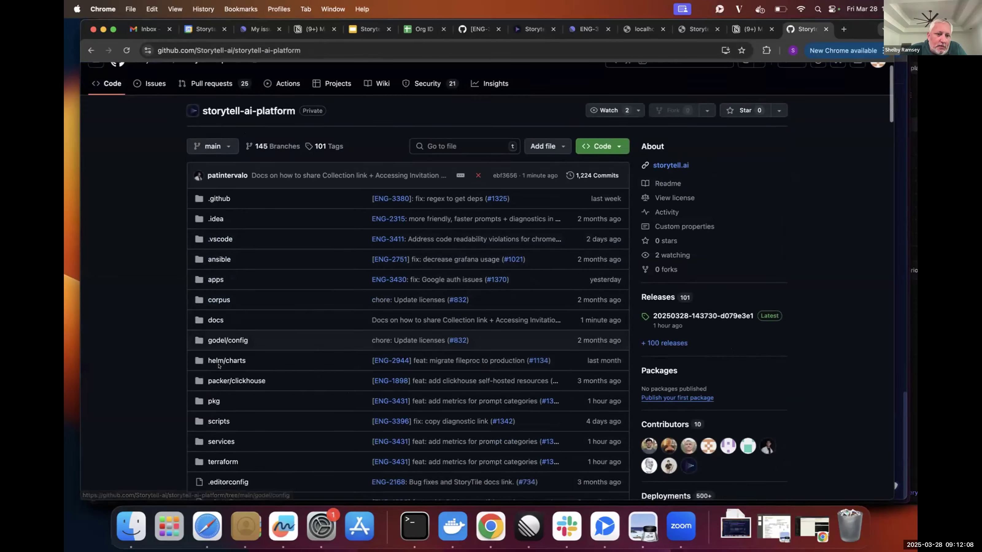
{"action": "left_click", "coordinate": [213, 353]}
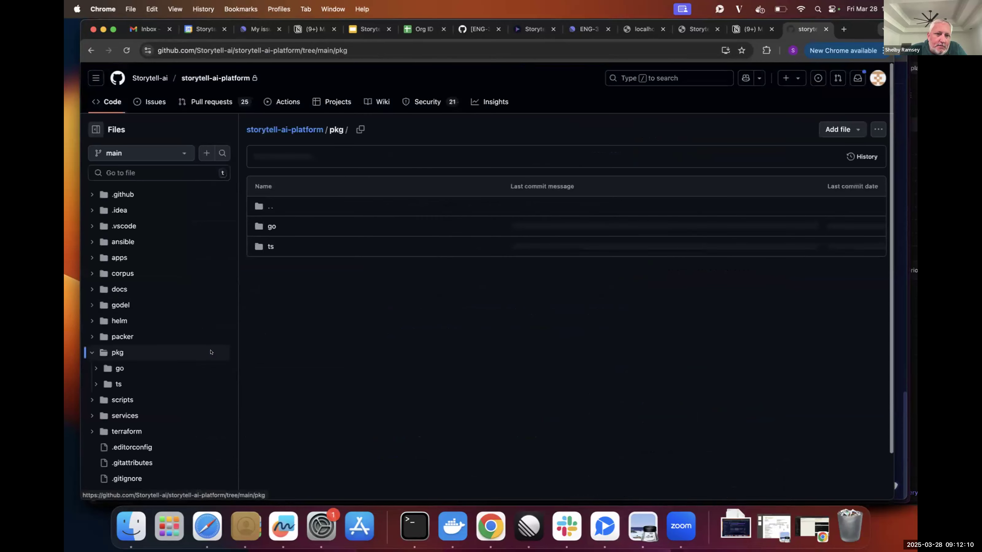
{"action": "left_click", "coordinate": [272, 226]}
{"action": "left_click", "coordinate": [278, 226]}
{"action": "left_click", "coordinate": [278, 246]}
{"action": "scroll", "coordinate": [287, 320], "scroll_direction": "down", "scroll_amount": 2}
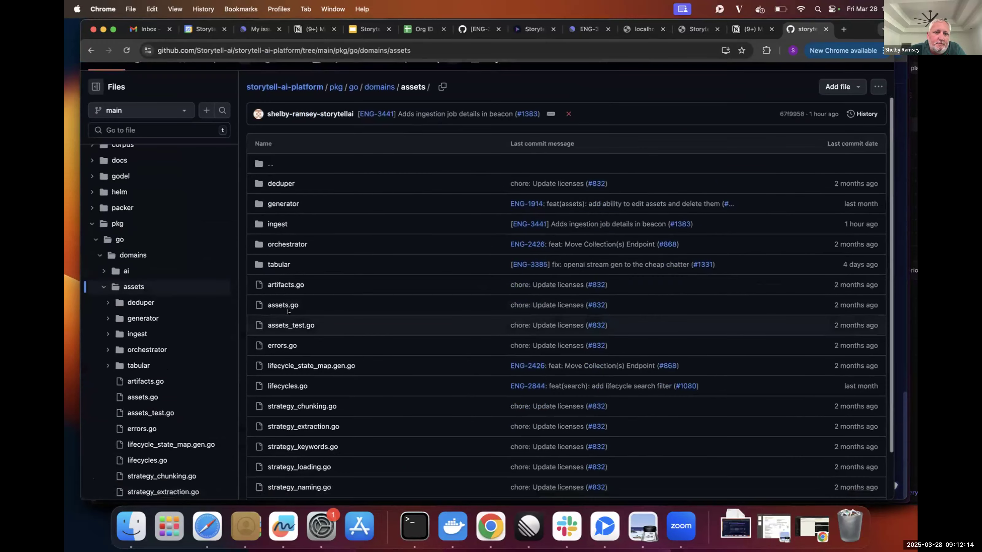
{"action": "left_click", "coordinate": [286, 226]}
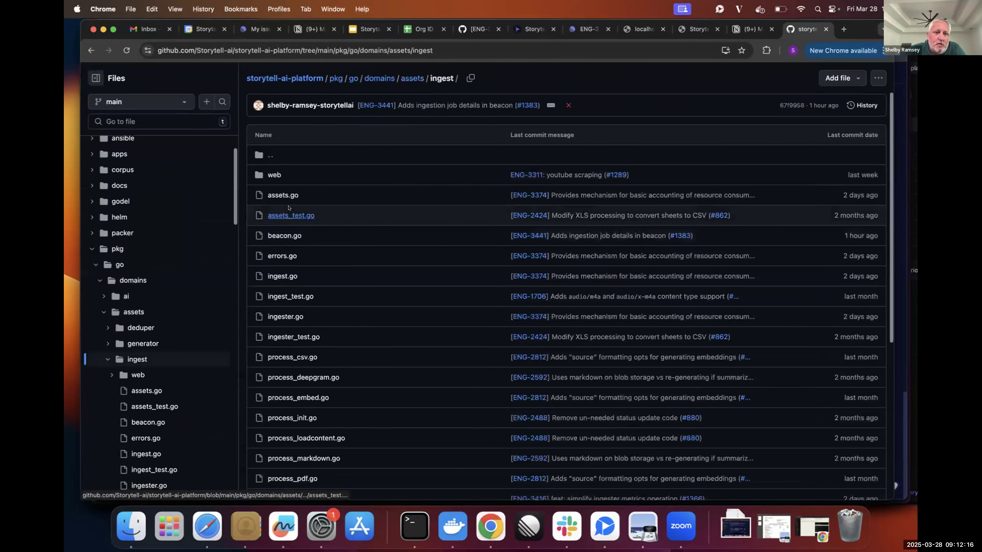
{"action": "left_click", "coordinate": [279, 203]}
Read through the commented asset key constants in assets.go, from the chunking keys to the summary and unsanitized HTML keys.
{"action": "scroll", "coordinate": [446, 250], "scroll_direction": "down", "scroll_amount": 5}
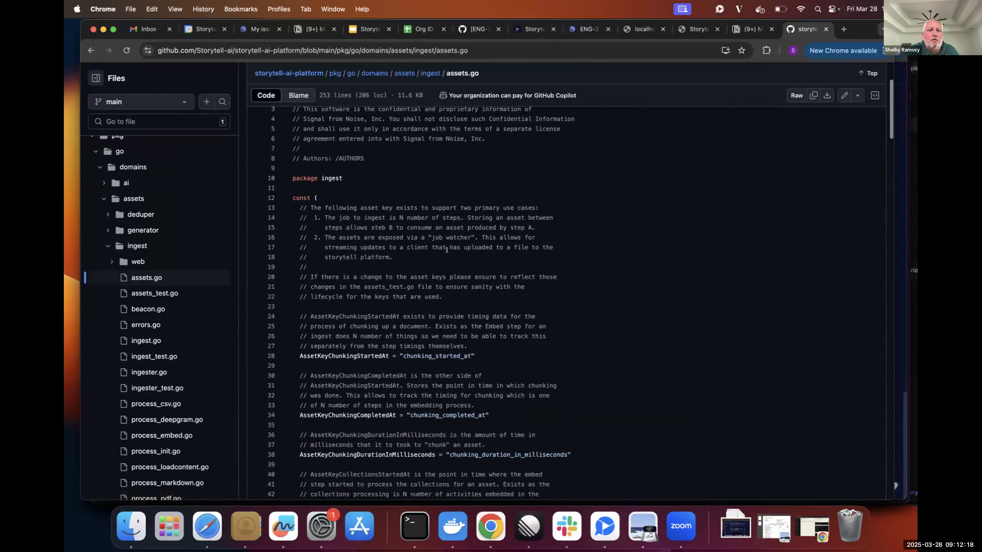
{"action": "scroll", "coordinate": [446, 250], "scroll_direction": "down", "scroll_amount": 7}
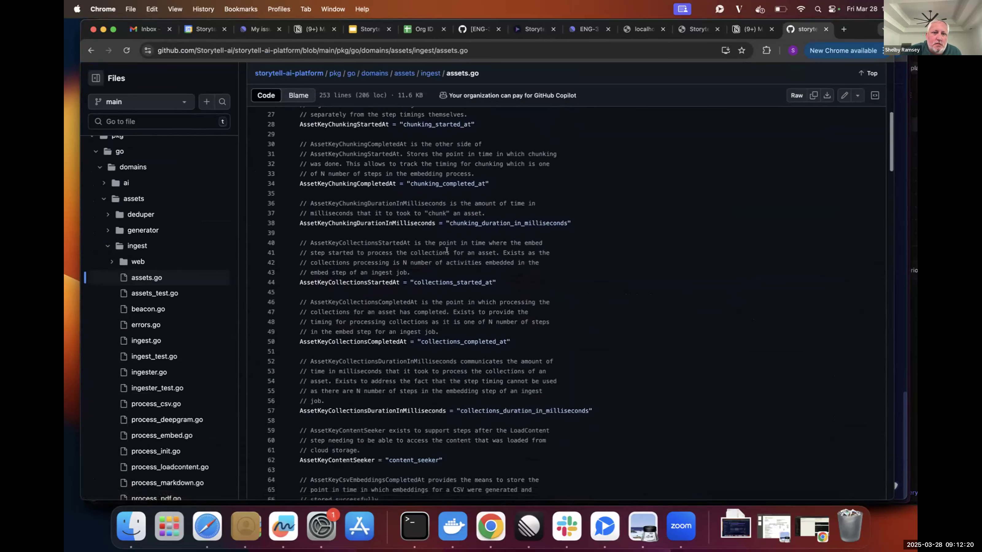
{"action": "scroll", "coordinate": [446, 250], "scroll_direction": "down", "scroll_amount": 13}
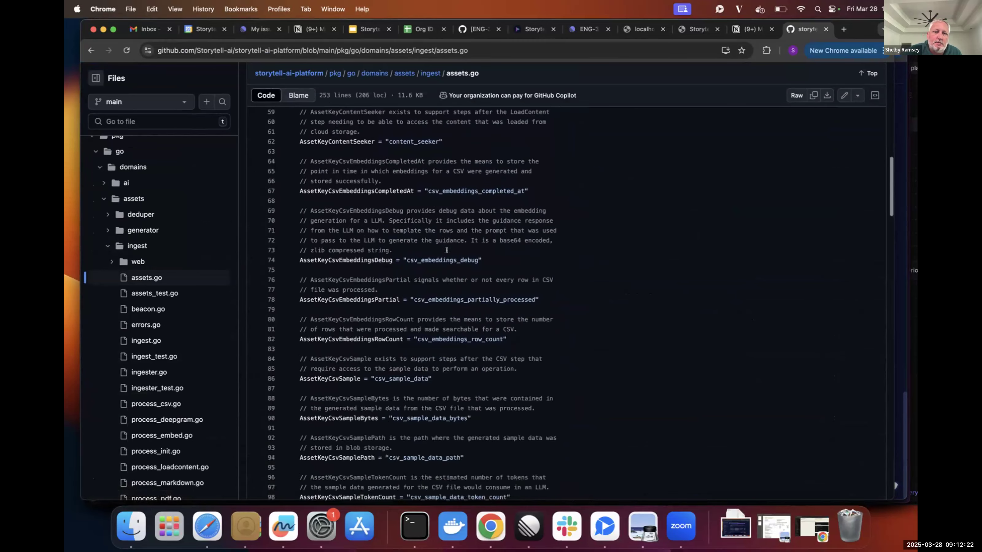
{"action": "scroll", "coordinate": [446, 250], "scroll_direction": "down", "scroll_amount": 4}
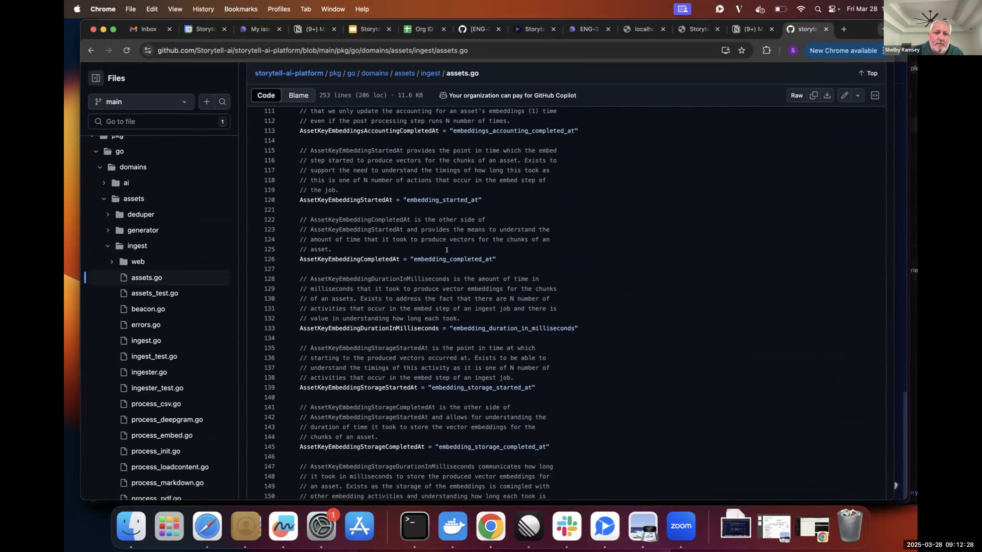
{"action": "scroll", "coordinate": [447, 249], "scroll_direction": "down", "scroll_amount": 18}
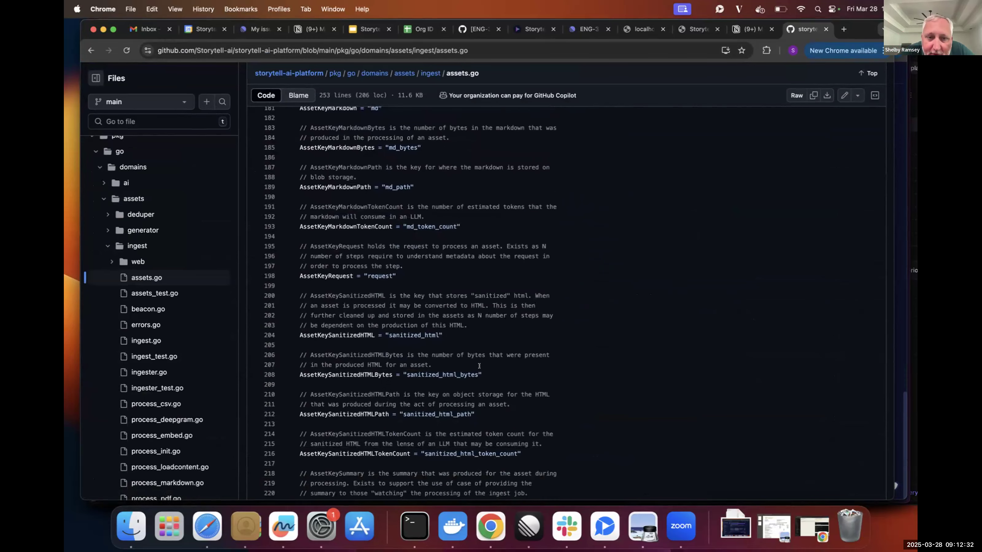
{"action": "scroll", "coordinate": [467, 398], "scroll_direction": "down", "scroll_amount": 9}
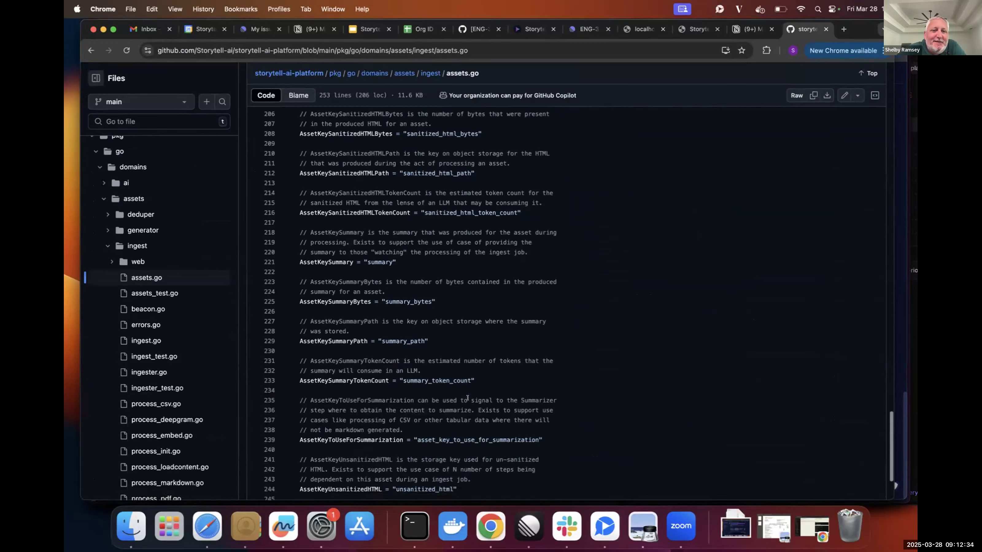
{"action": "scroll", "coordinate": [467, 398], "scroll_direction": "up", "scroll_amount": 18}
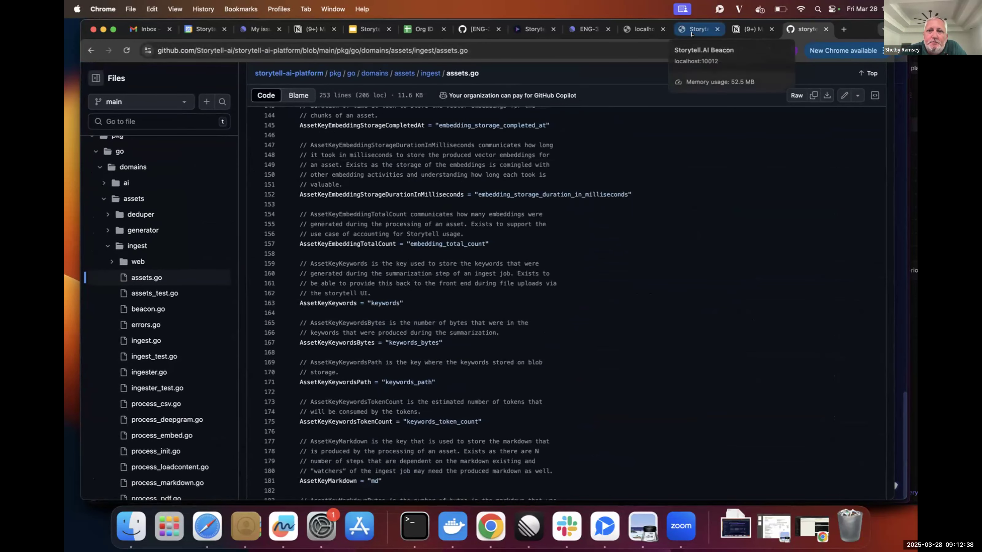
Return to the ingest job's raw JSON page and view the start of its assets block.
{"action": "left_click", "coordinate": [644, 29]}
{"action": "left_click", "coordinate": [644, 30]}
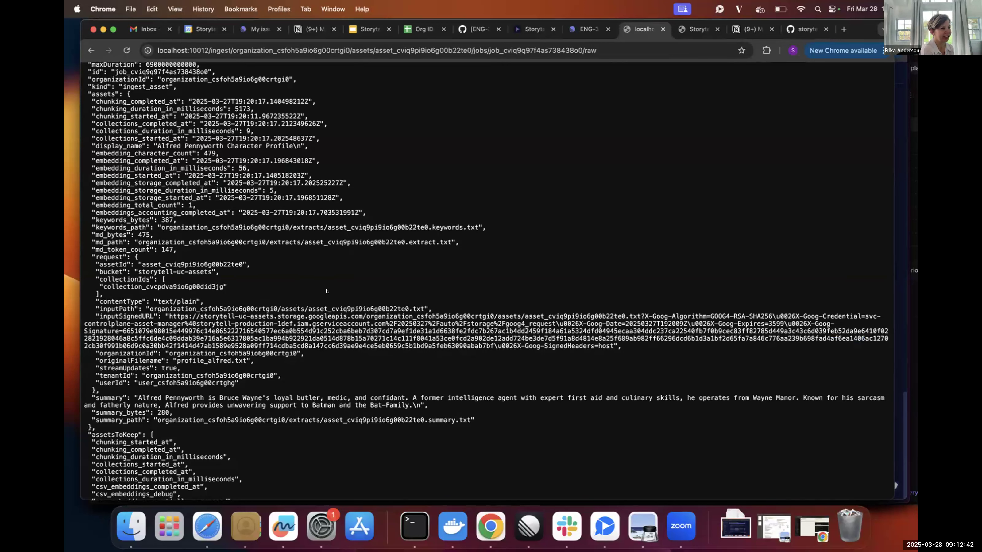
{"action": "scroll", "coordinate": [326, 291], "scroll_direction": "up", "scroll_amount": 2}
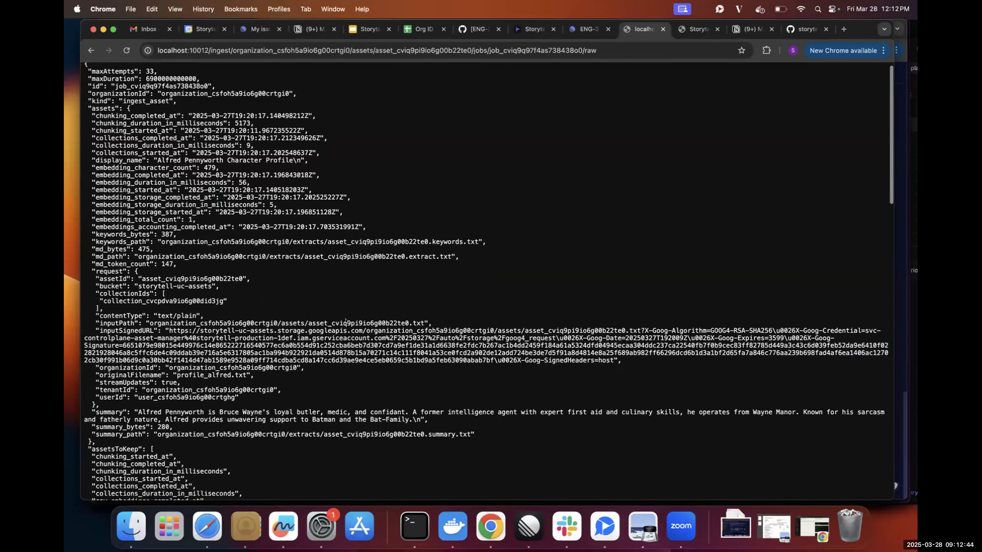